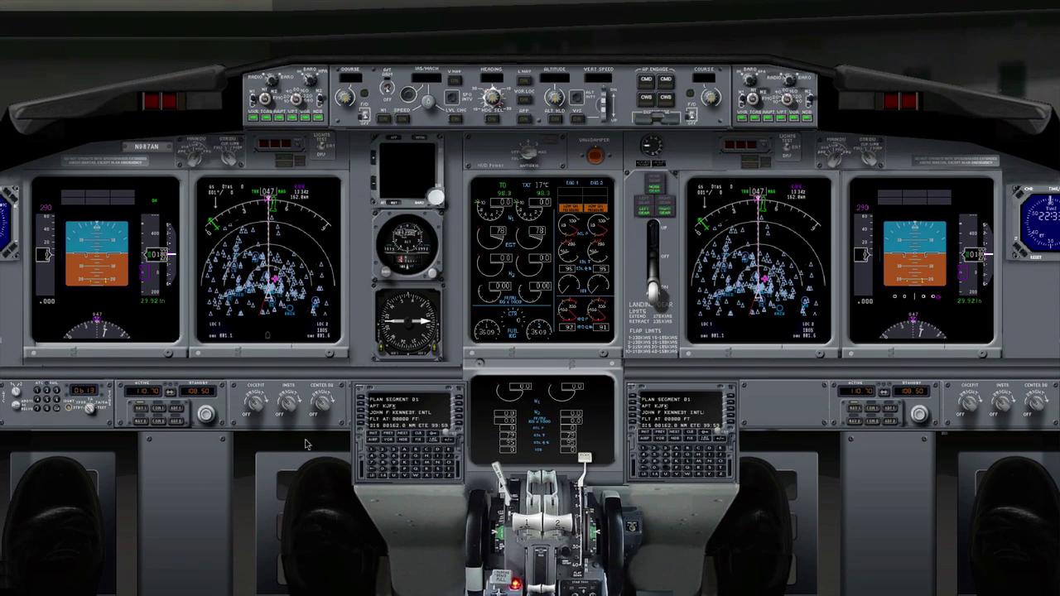
# Clear the left FMC's flight plan and start an airport entry in plan segment 01
pyautogui.click(420, 437)
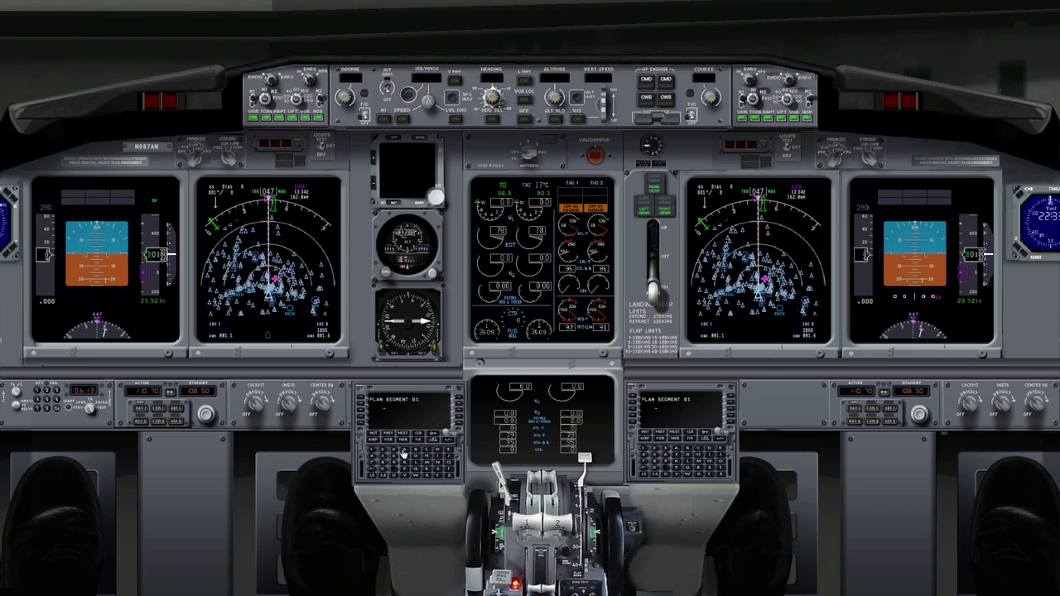
pyautogui.click(373, 445)
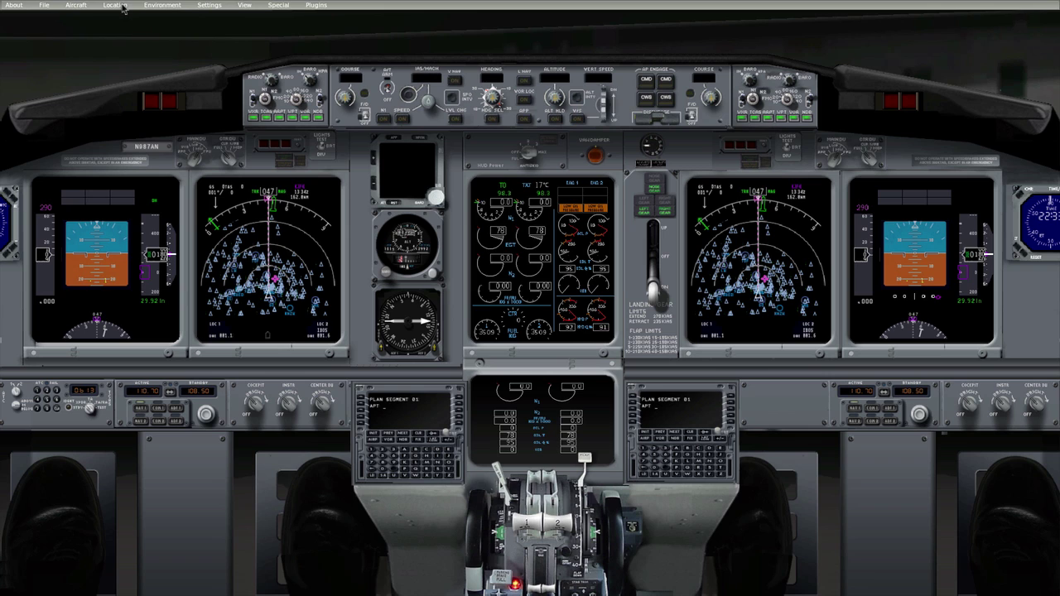
# Search 'JOHN F KENN' in Select Global Airport to confirm John F Kennedy Intl's code, KJFK
pyautogui.click(123, 7)
pyautogui.click(125, 15)
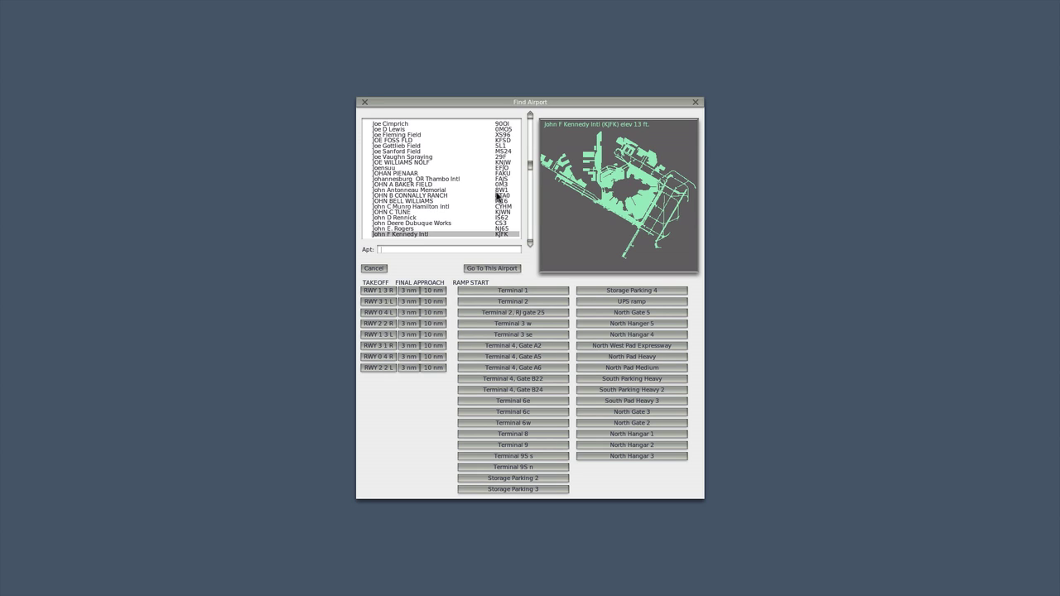
pyautogui.write('JOHN F KENN')
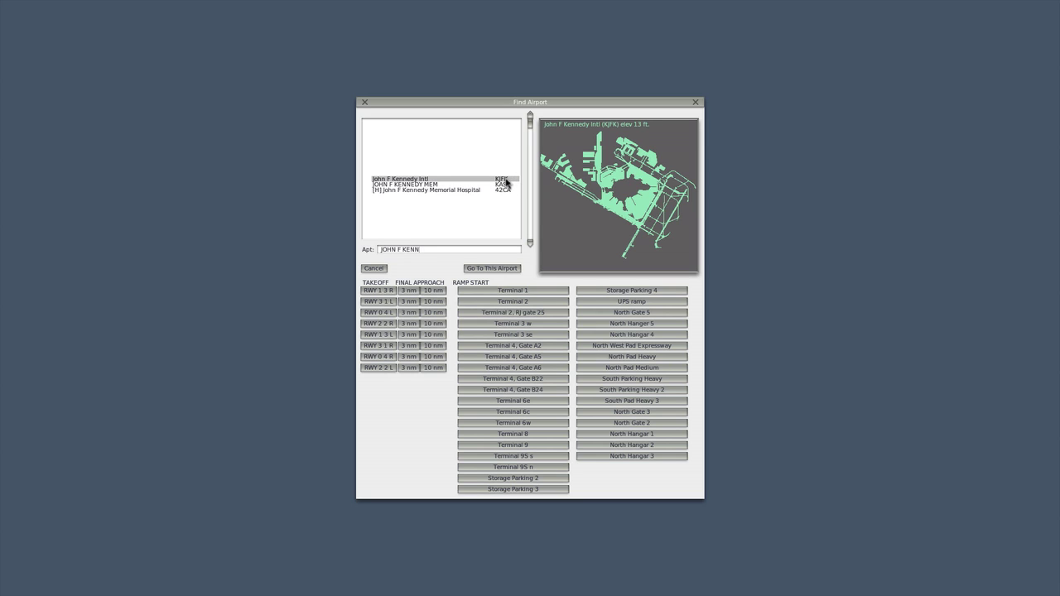
pyautogui.click(364, 103)
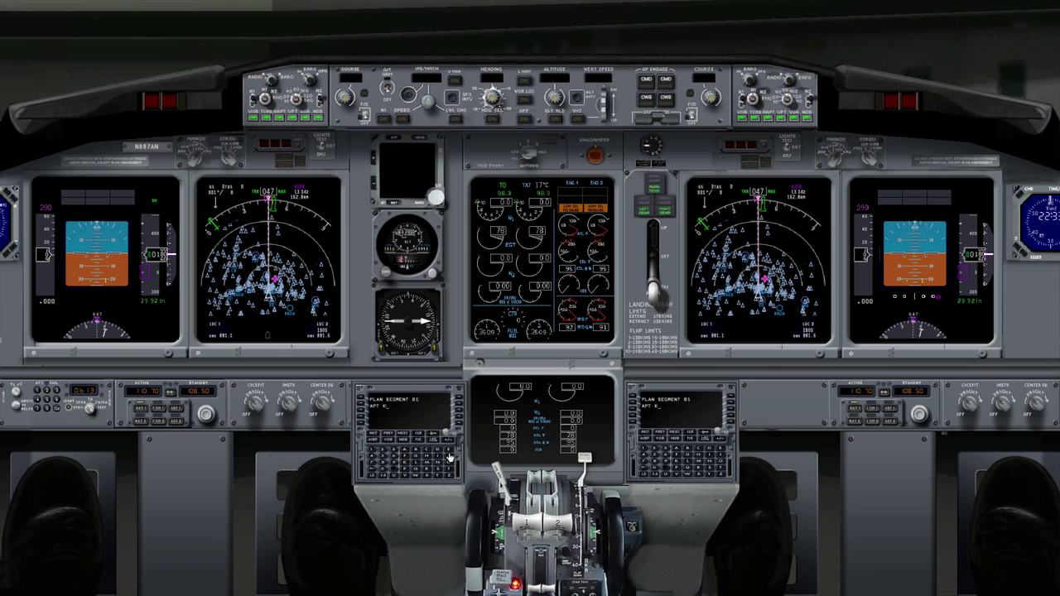
# Enter KJFK as the FMC plan airport, then clear the plan from both FMCs
pyautogui.click(403, 460)
pyautogui.click(405, 467)
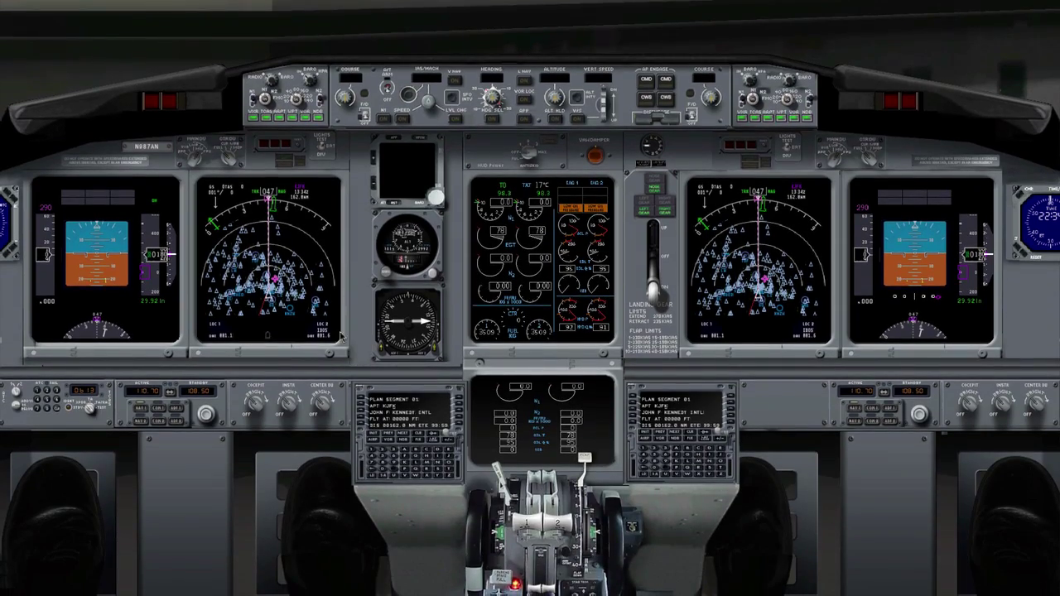
pyautogui.click(415, 431)
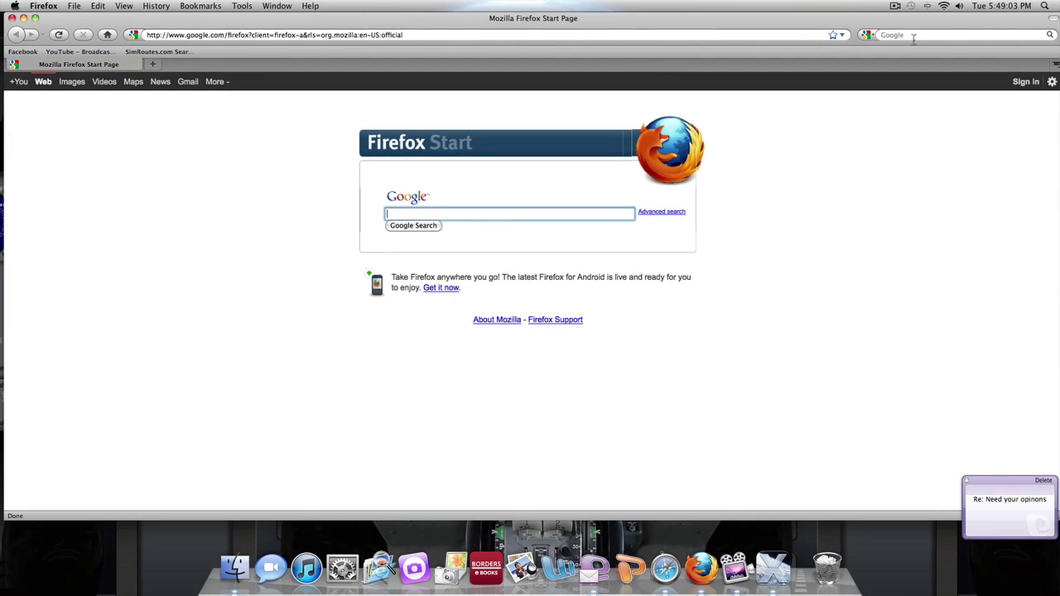
# Web-search 'sim routes' and open the SimRoutes.com site from the results
pyautogui.click(912, 37)
pyautogui.write('sim rout')
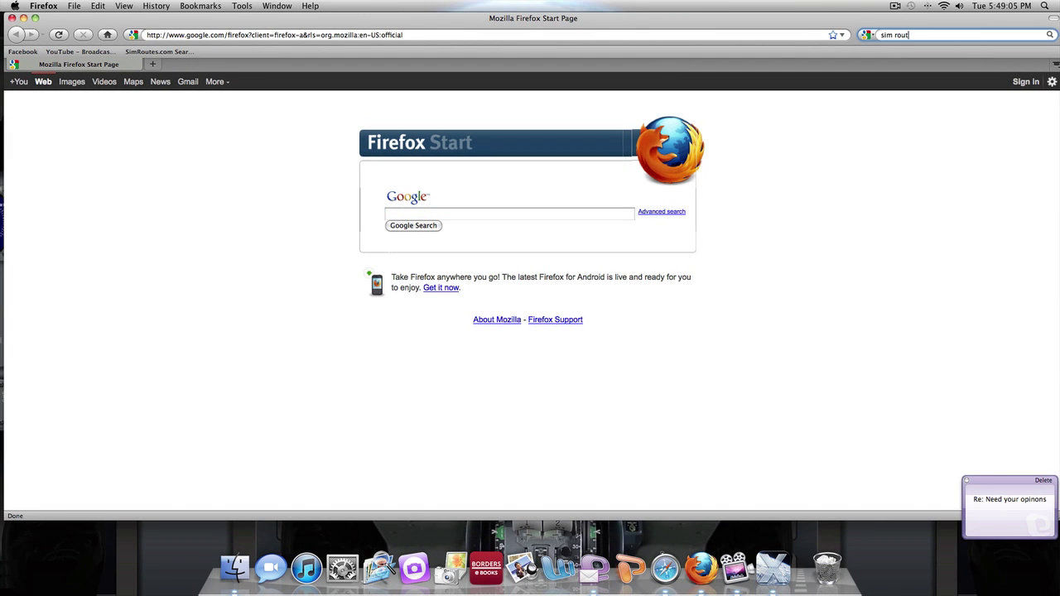
pyautogui.write('es')
pyautogui.press('Return')
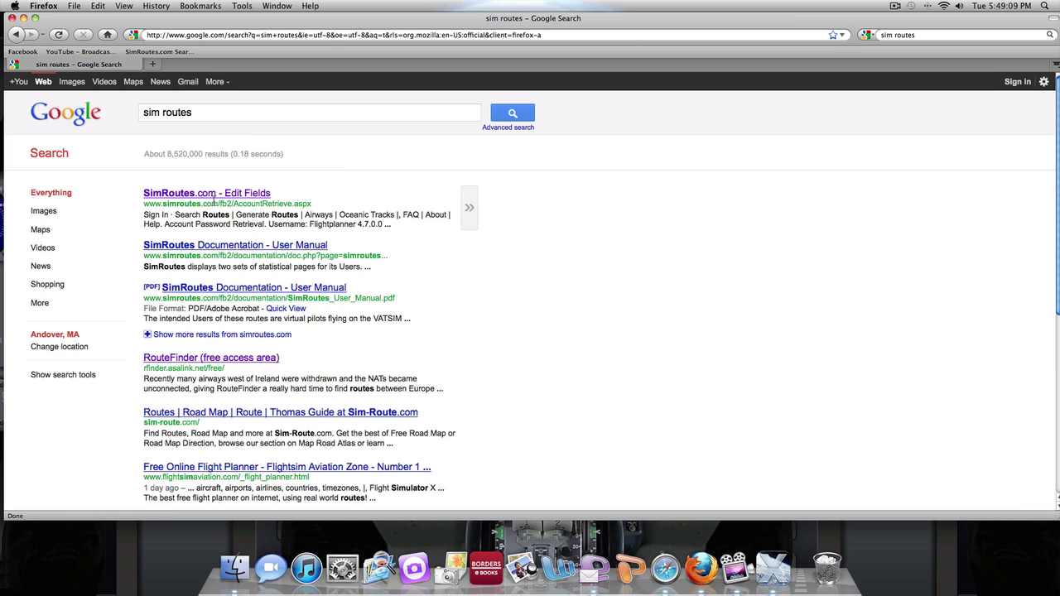
pyautogui.click(248, 195)
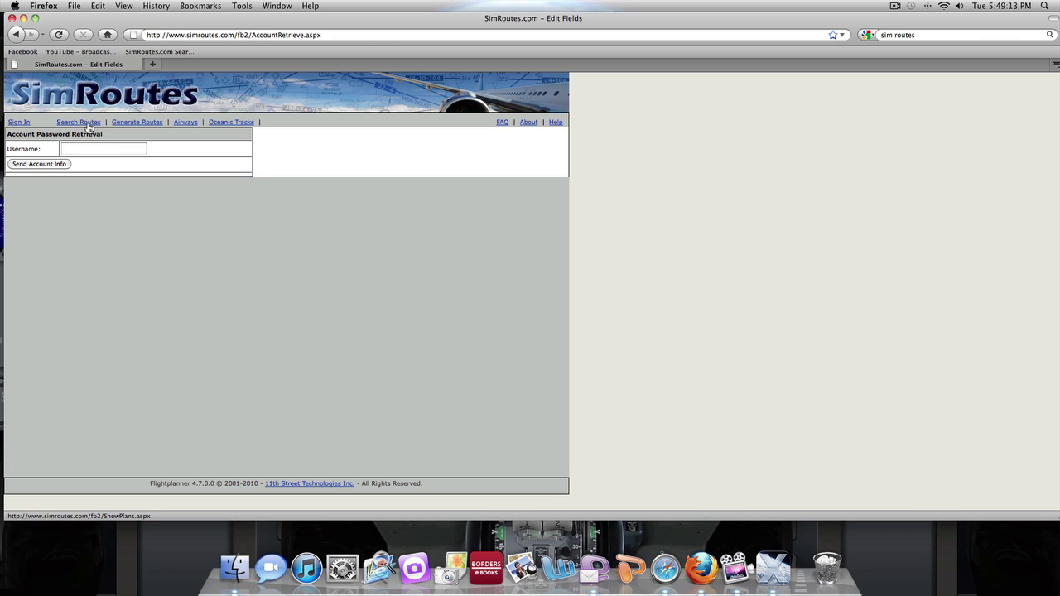
# Find SimRoutes plans departing KBOS and arriving KJFK, keeping All Routes as the route type
pyautogui.click(89, 124)
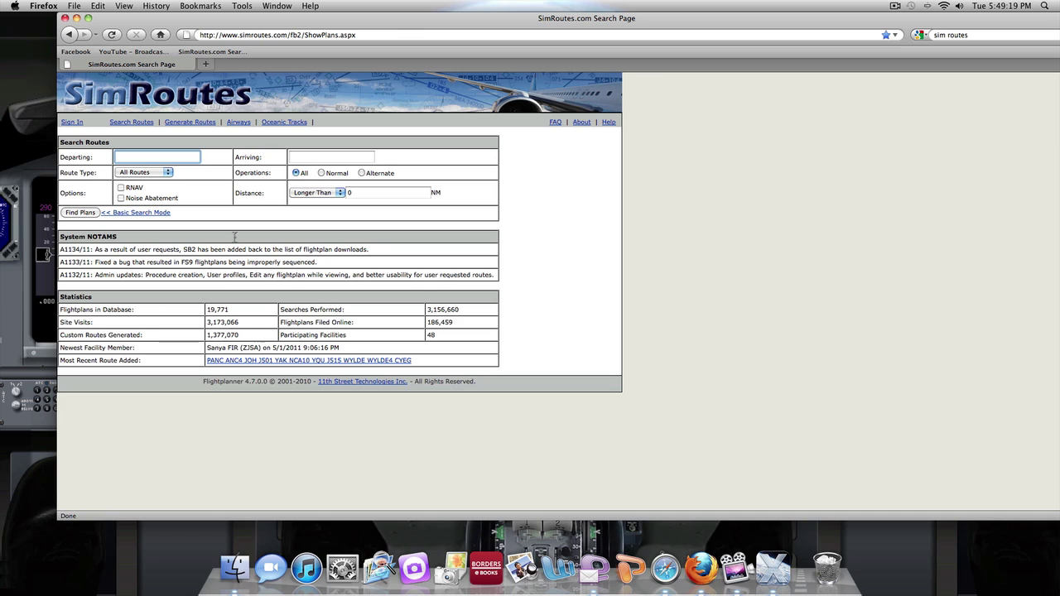
pyautogui.click(146, 157)
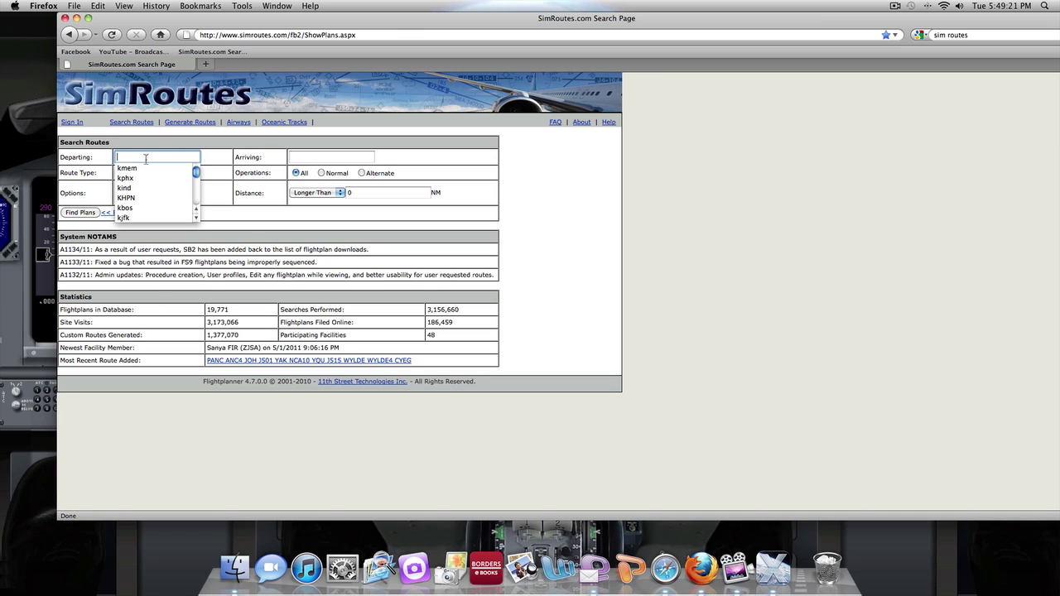
pyautogui.write('kbos')
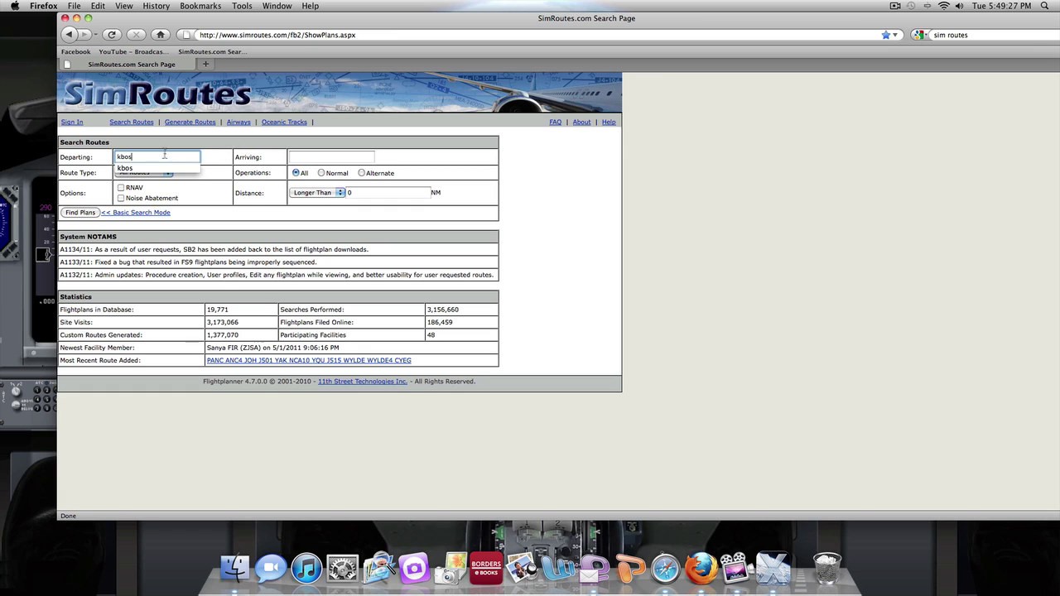
pyautogui.click(323, 156)
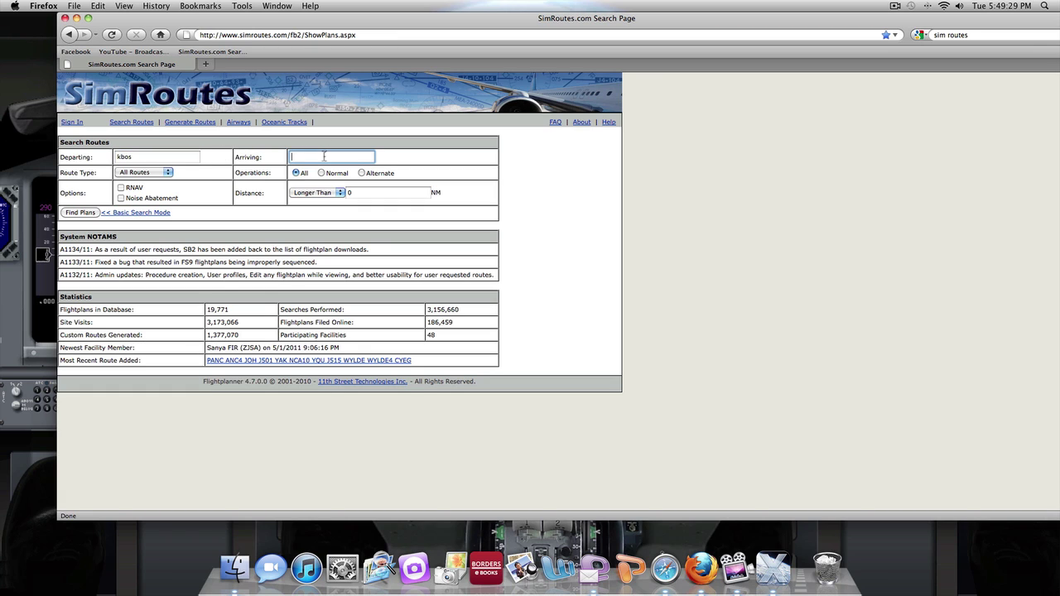
pyautogui.write('kj')
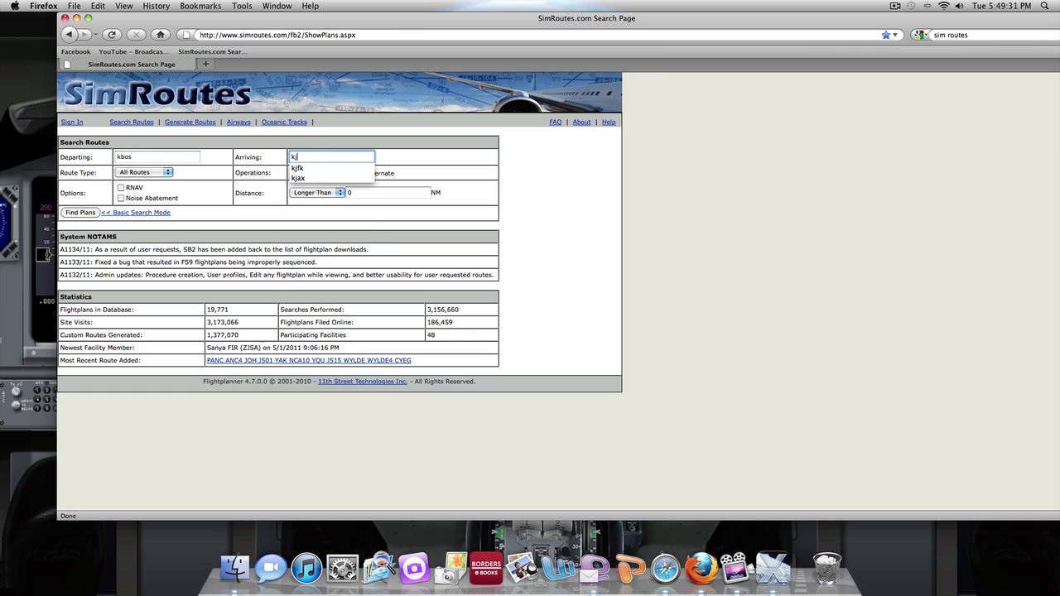
pyautogui.write('fk')
pyautogui.press('BackSpace')
pyautogui.write('fk')
pyautogui.click(218, 158)
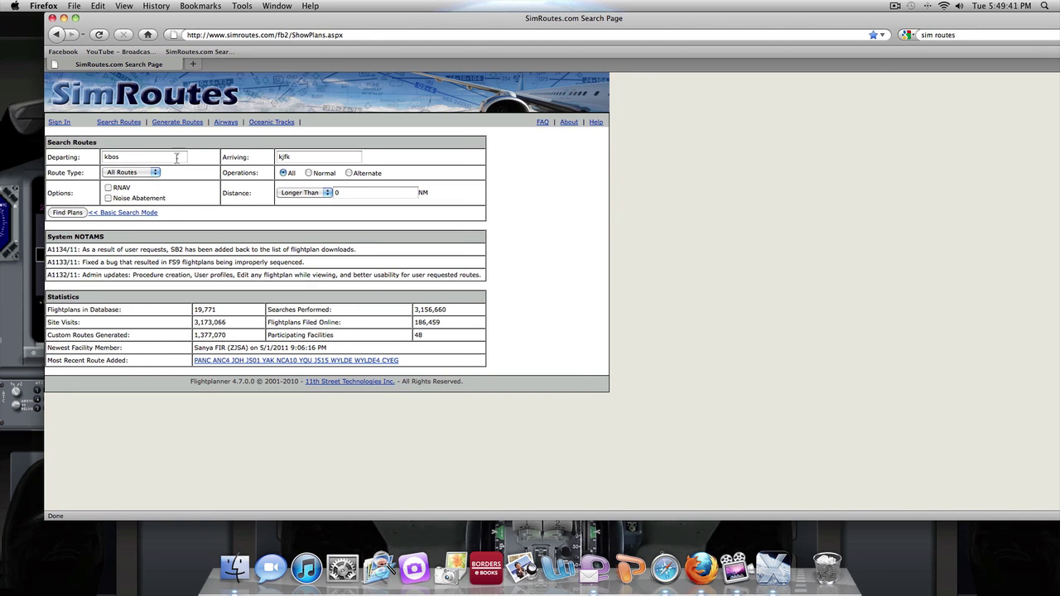
pyautogui.click(141, 171)
pyautogui.click(67, 214)
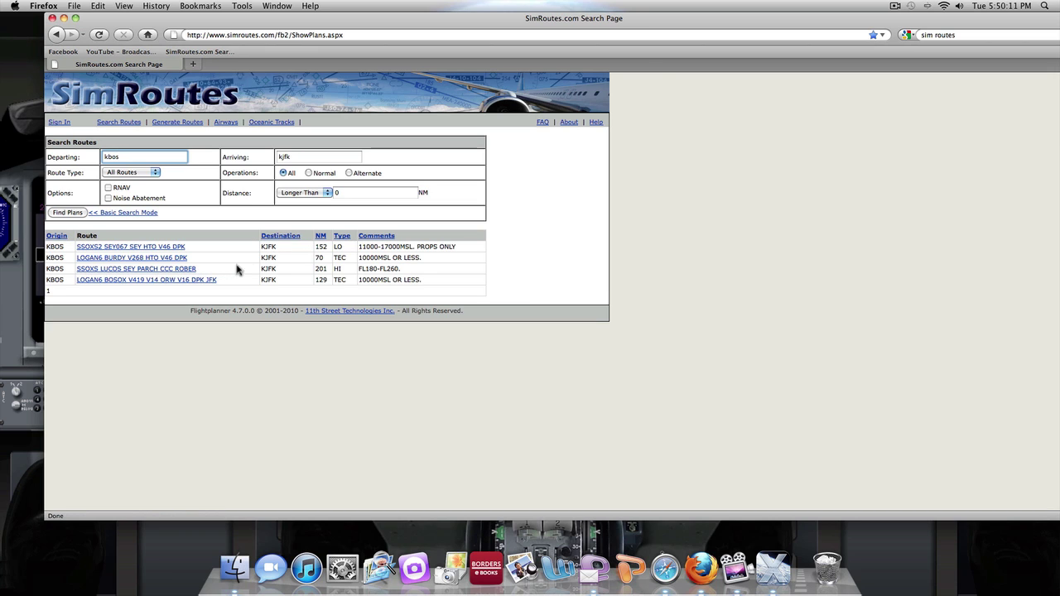
# Highlight the third route's HI type and FL180-FL260 comment, then open that route's details
pyautogui.doubleClick(337, 269)
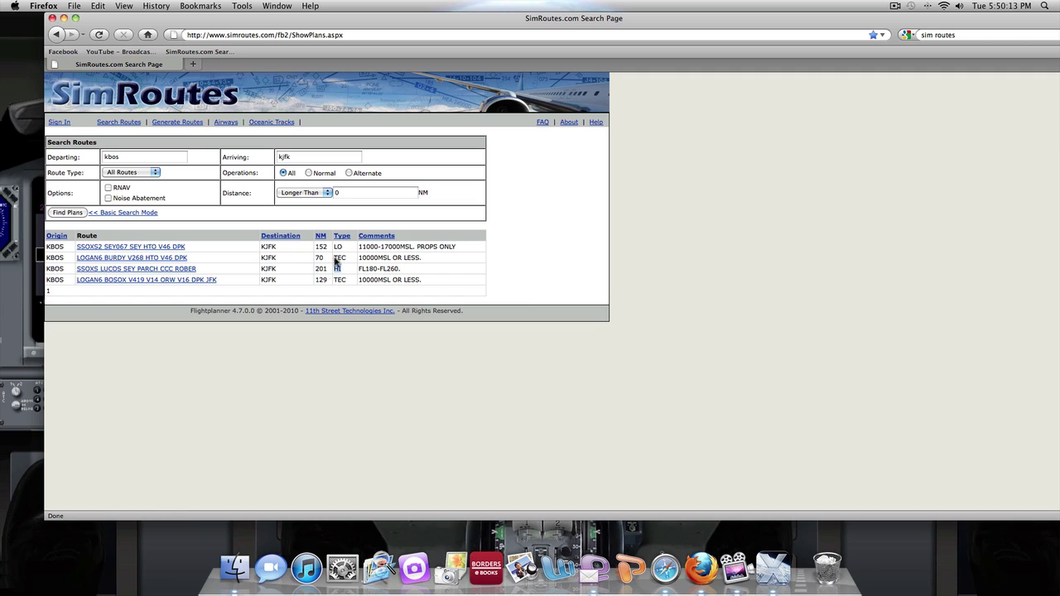
pyautogui.click(338, 272)
pyautogui.moveTo(403, 271); pyautogui.dragTo(367, 275)
pyautogui.click(409, 273)
pyautogui.click(179, 271)
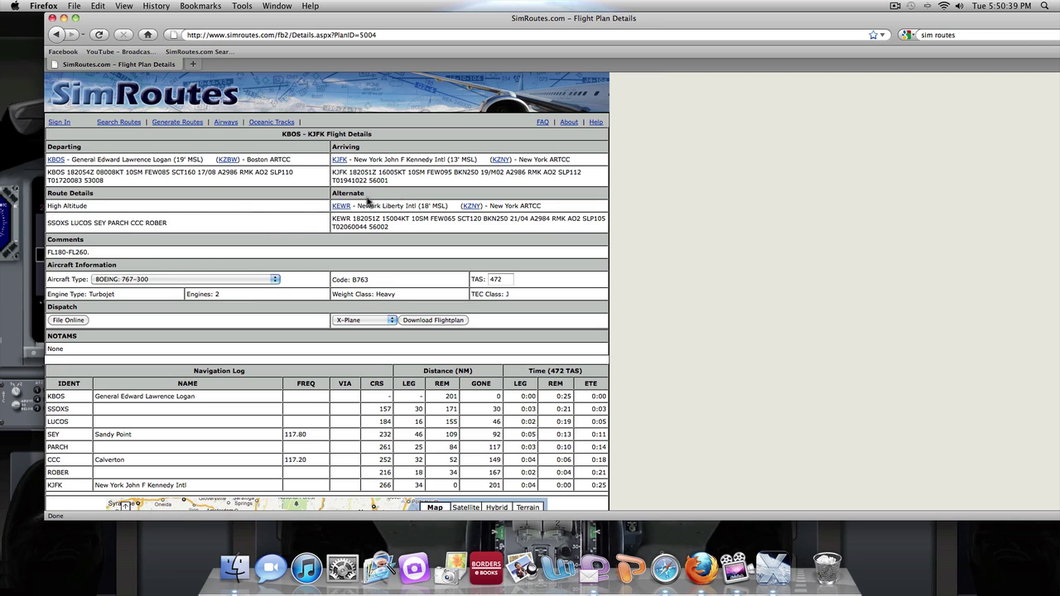
pyautogui.moveTo(172, 223); pyautogui.dragTo(47, 224)
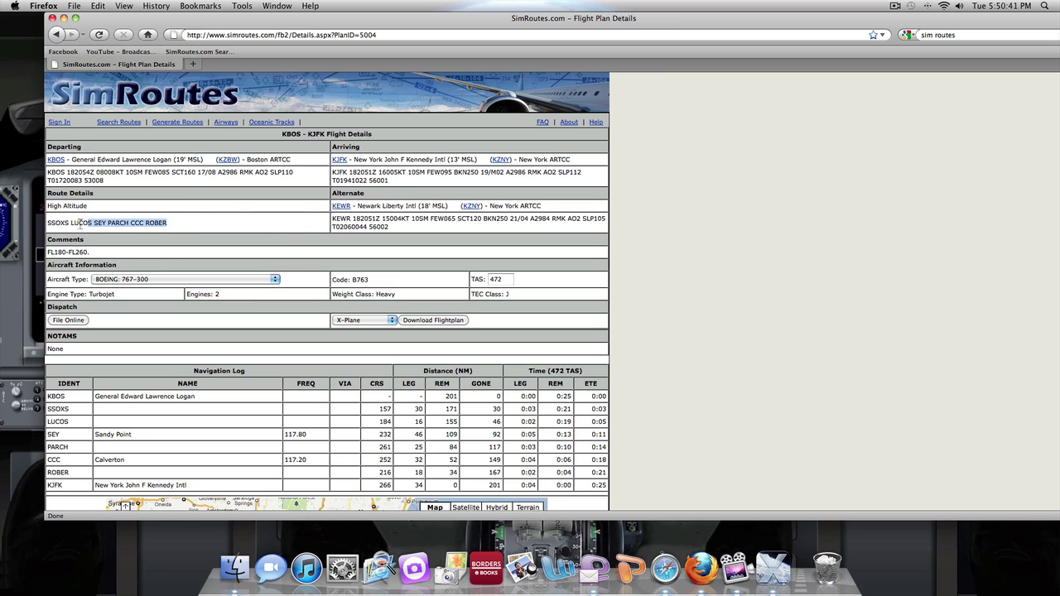
pyautogui.click(174, 223)
pyautogui.scroll(-2, 180, 221)
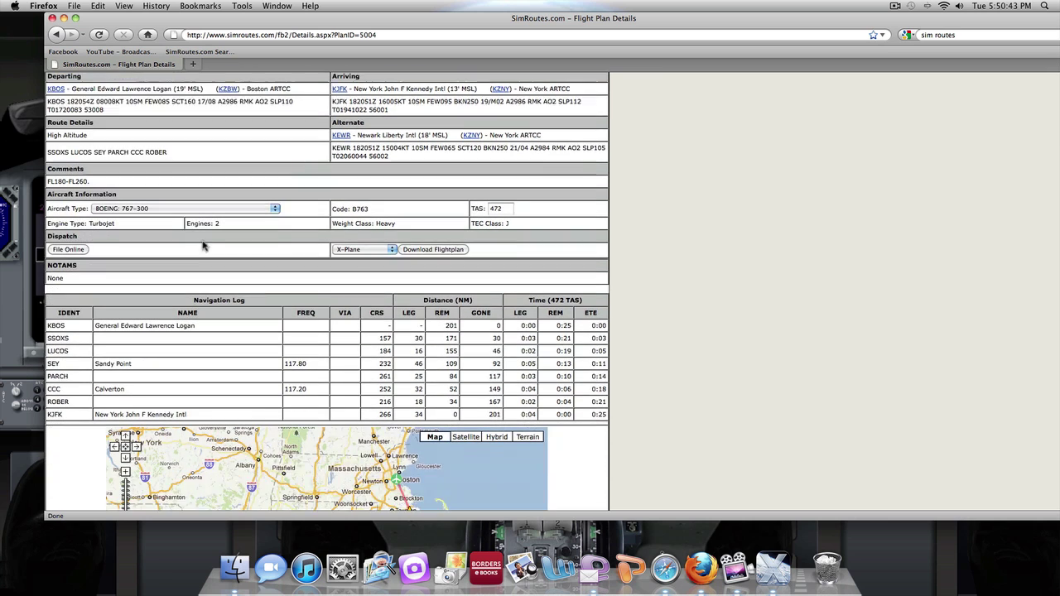
pyautogui.scroll(-1, 194, 232)
pyautogui.click(121, 184)
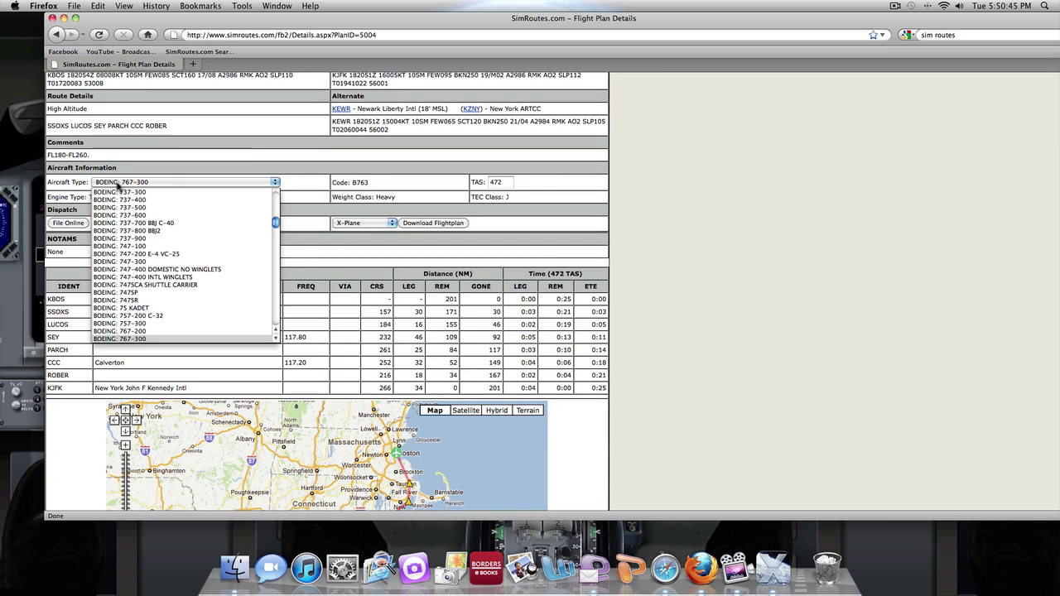
pyautogui.click(142, 339)
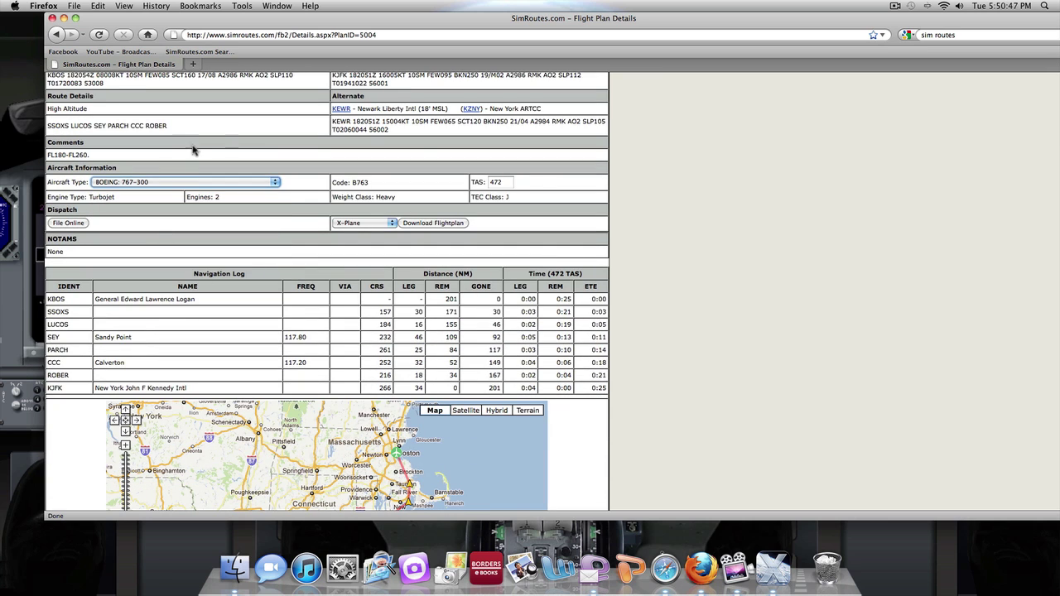
pyautogui.scroll(-3, 244, 197)
pyautogui.scroll(1, 284, 196)
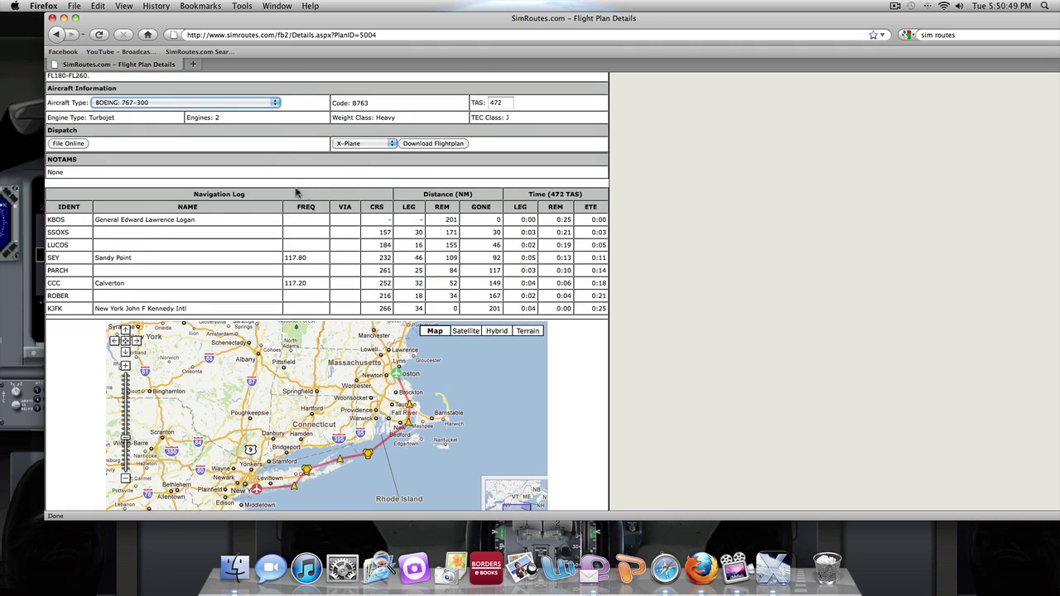
pyautogui.scroll(-1, 153, 232)
pyautogui.scroll(-1, 526, 282)
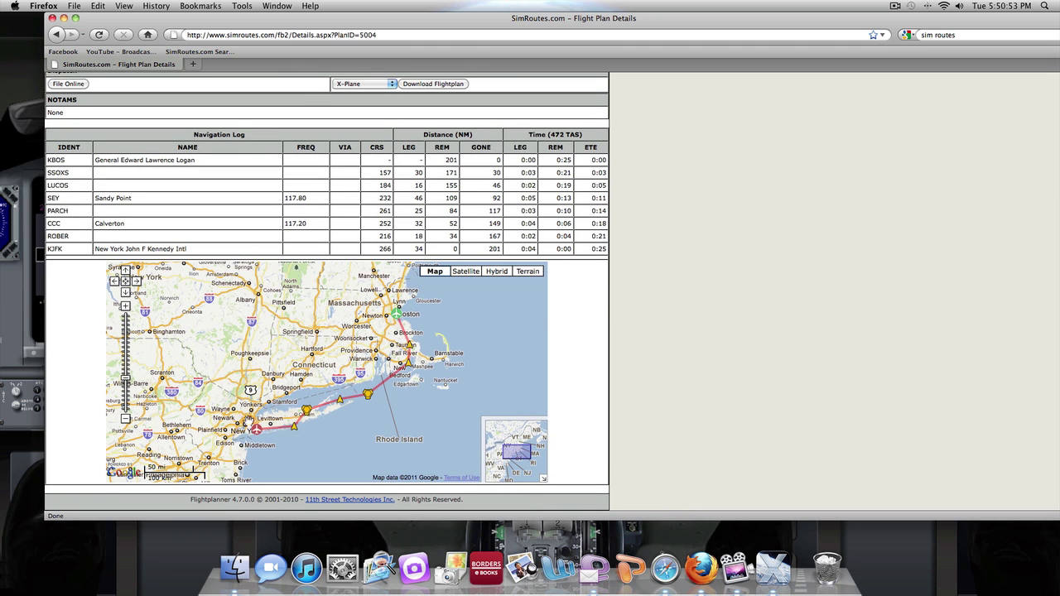
pyautogui.scroll(1, 720, 301)
pyautogui.scroll(1, 246, 228)
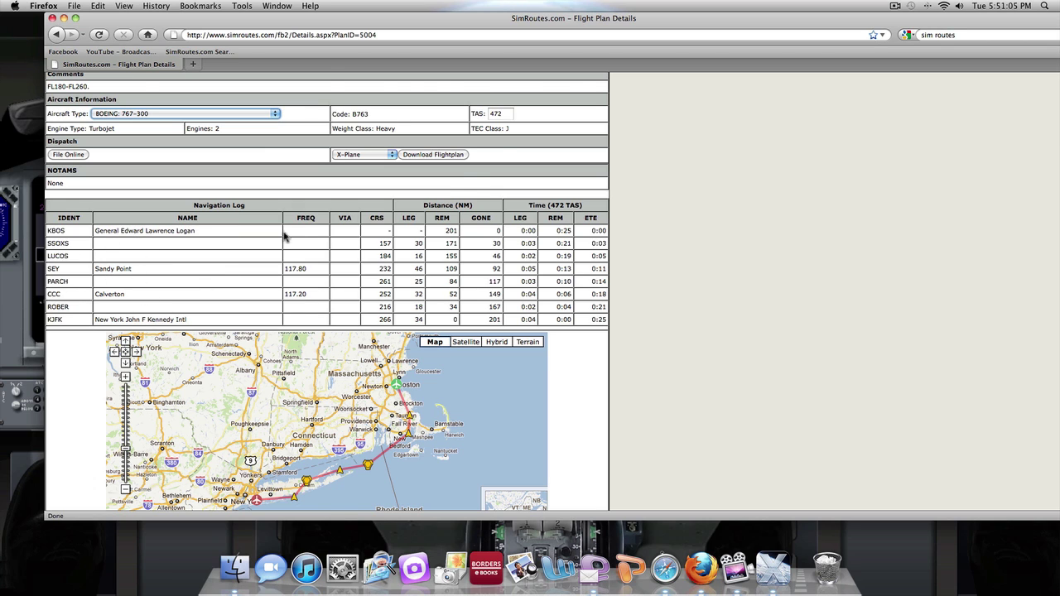
pyautogui.scroll(2, 304, 239)
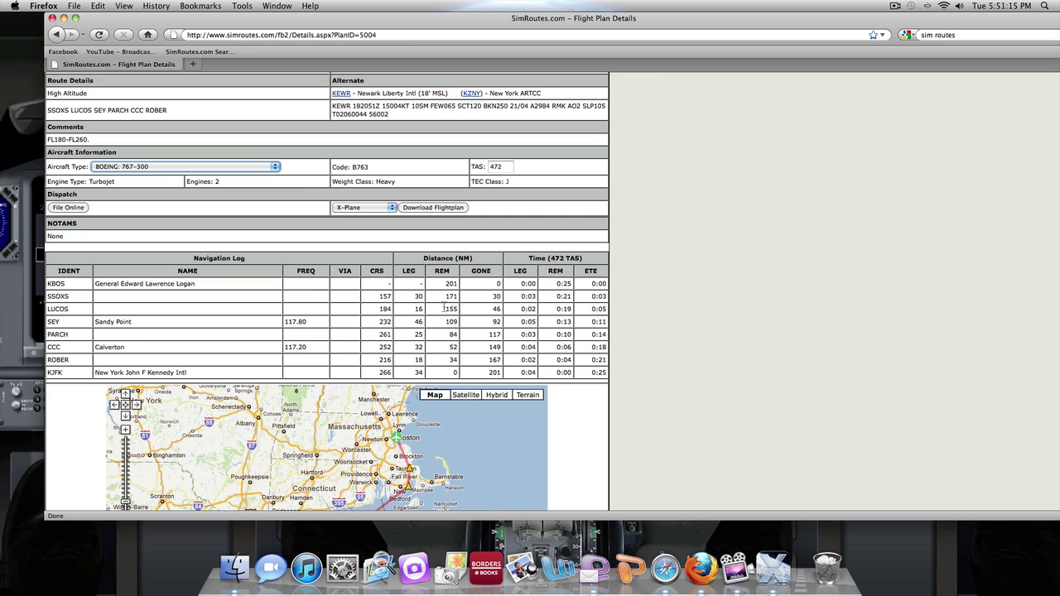
pyautogui.scroll(3, 426, 267)
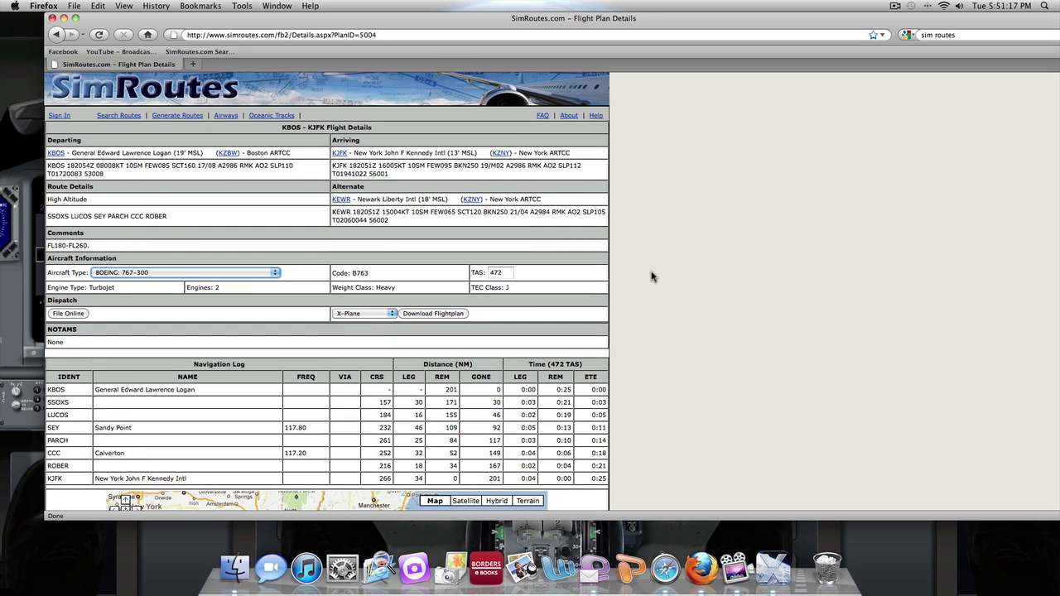
pyautogui.scroll(1, 649, 285)
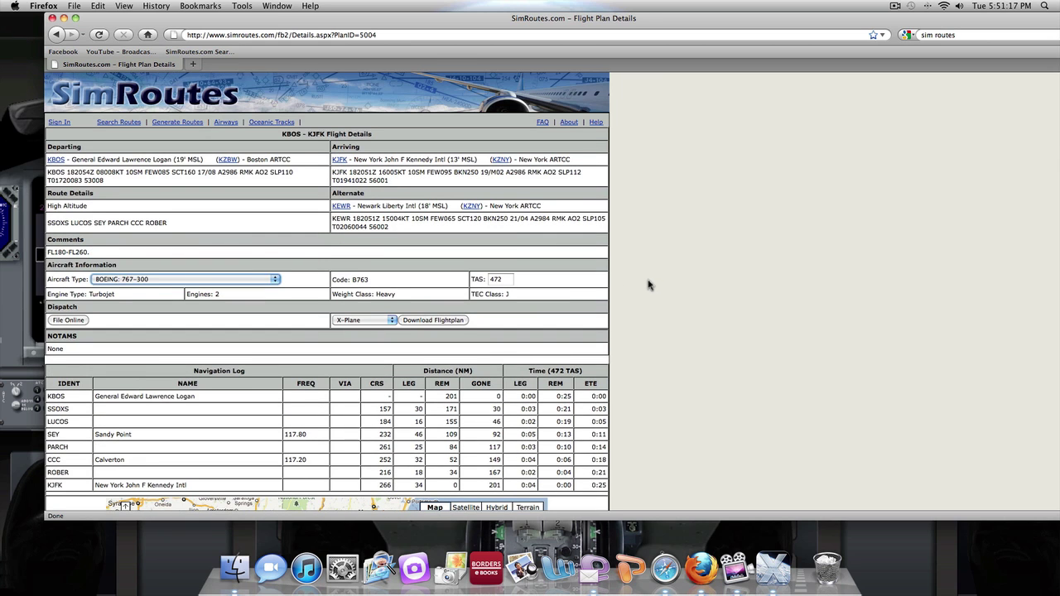
# Download the flight plan in X-Plane format, saving it as KBOSKJFK.fms
pyautogui.click(340, 320)
pyautogui.click(340, 330)
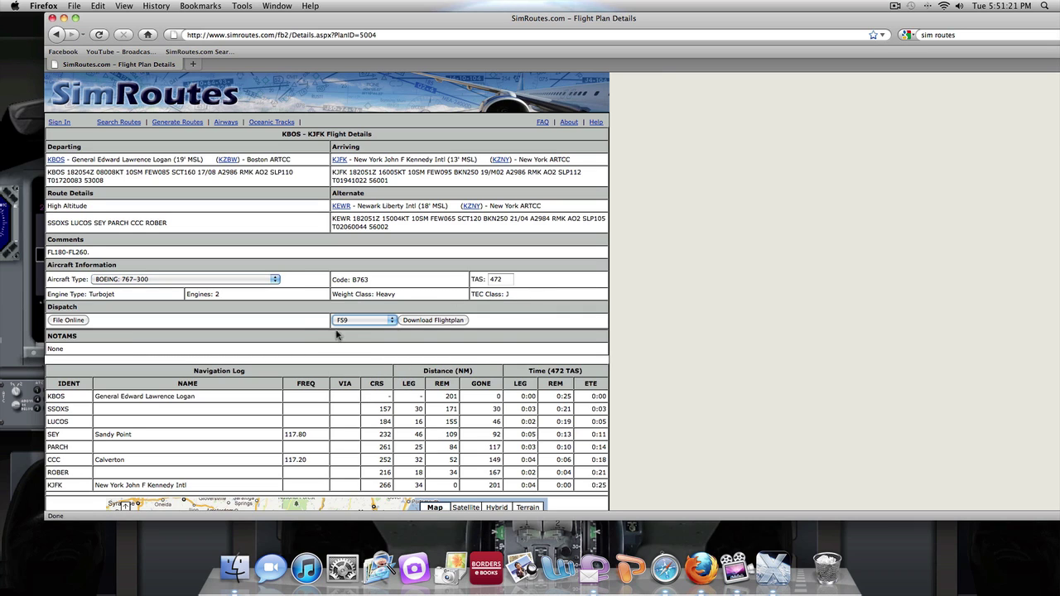
pyautogui.click(350, 324)
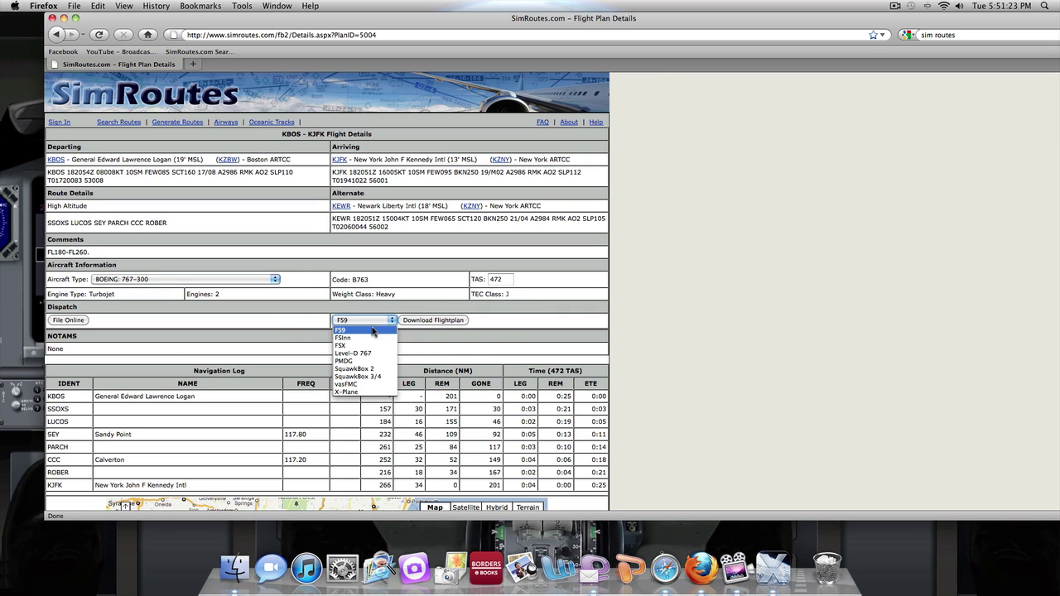
pyautogui.click(351, 394)
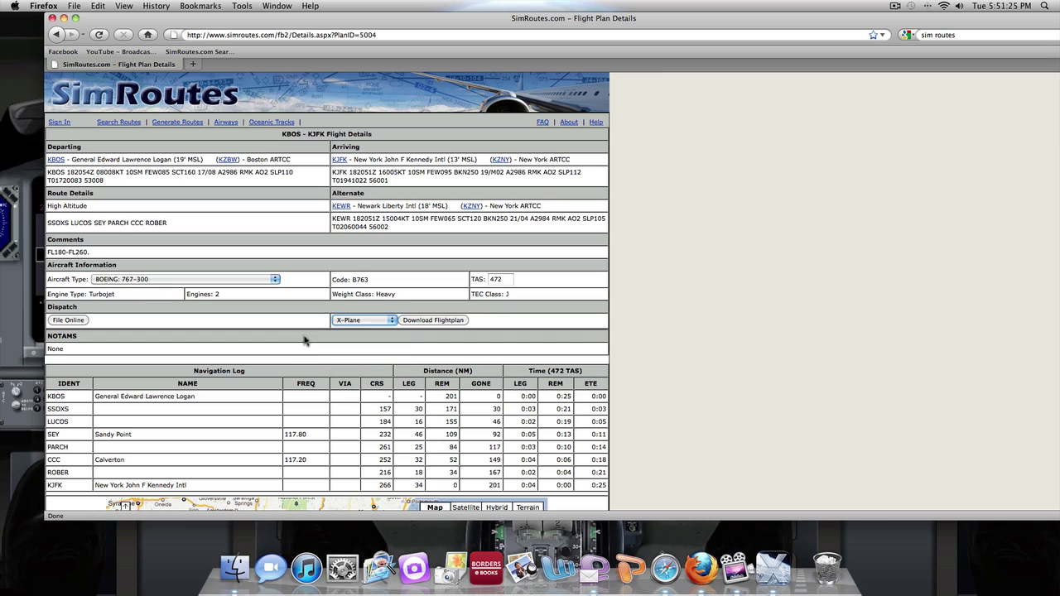
pyautogui.click(420, 323)
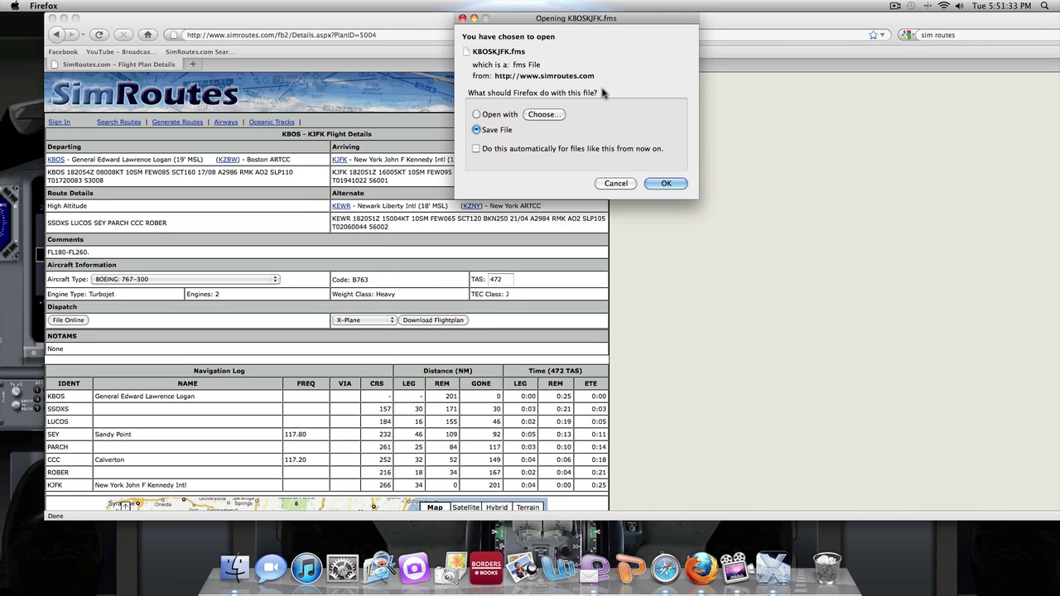
pyautogui.click(668, 181)
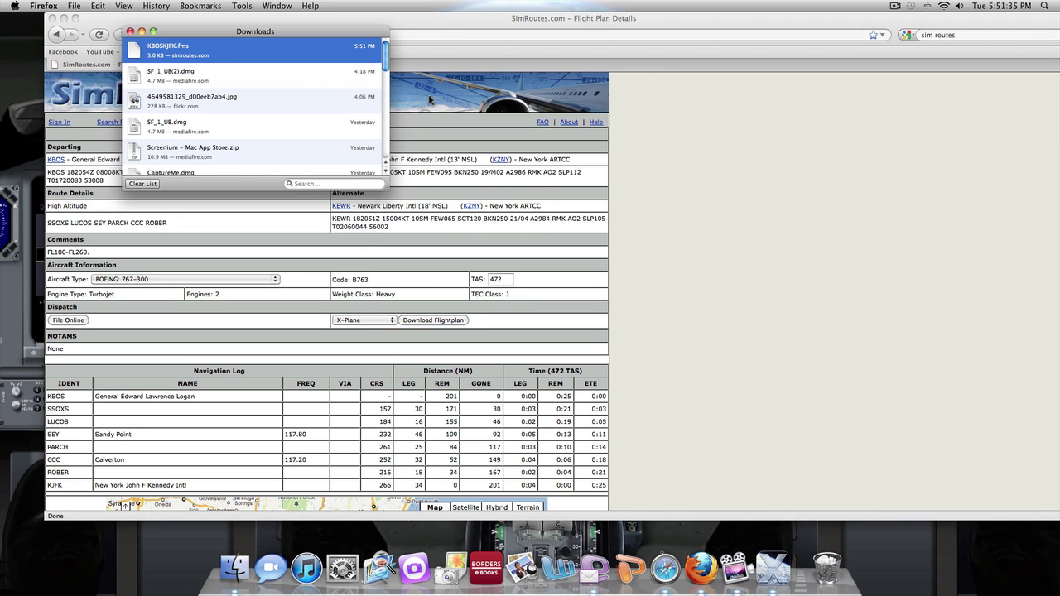
# Reveal the downloaded KBOSKJFK.fms in Finder and Spotlight-search for 'x plane'
pyautogui.rightClick(323, 66)
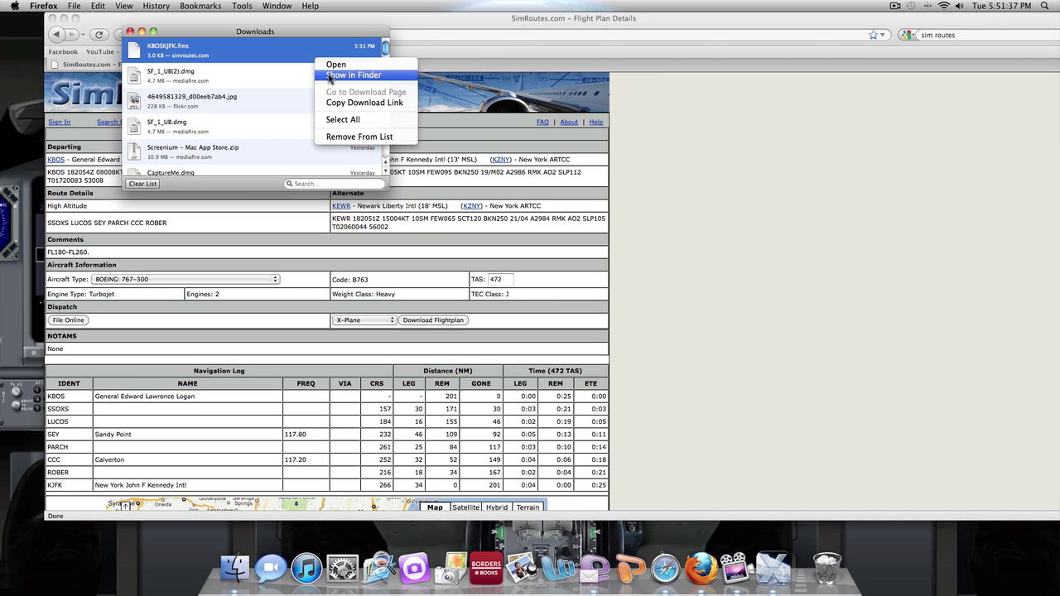
pyautogui.click(332, 75)
pyautogui.click(130, 31)
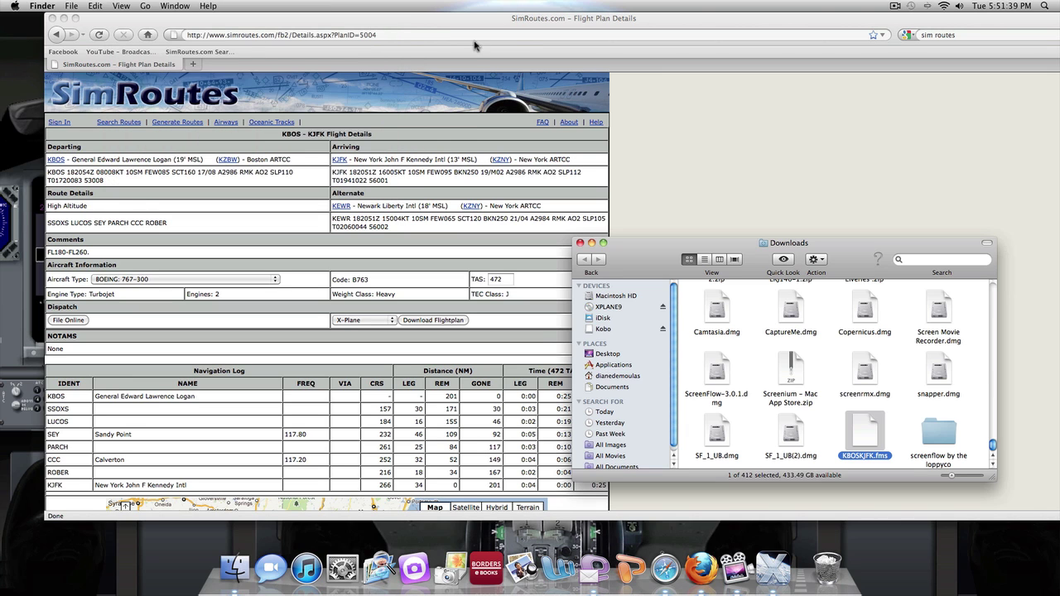
pyautogui.click(1049, 7)
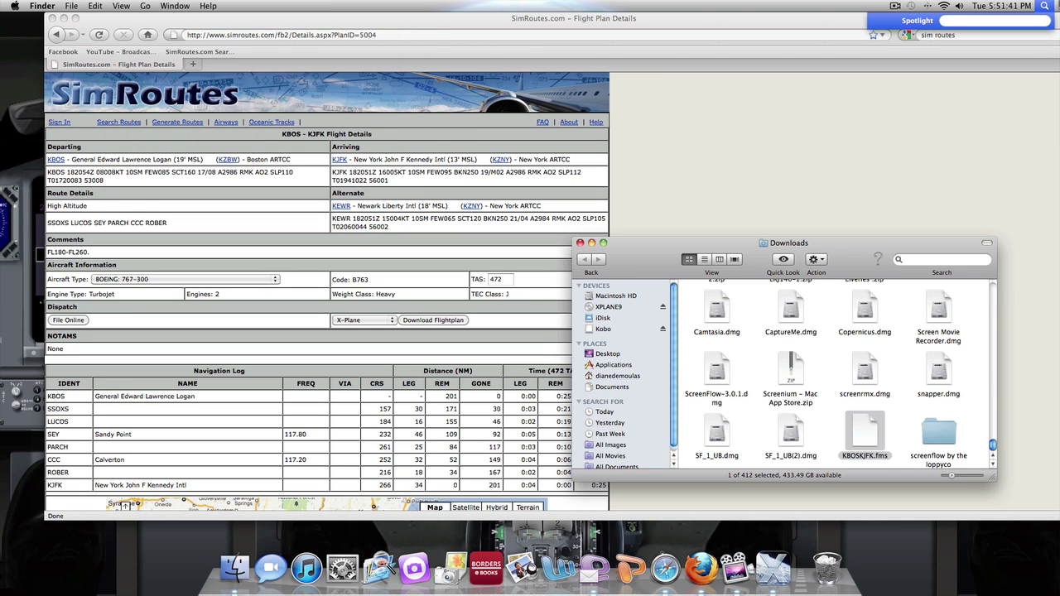
pyautogui.write('x plane')
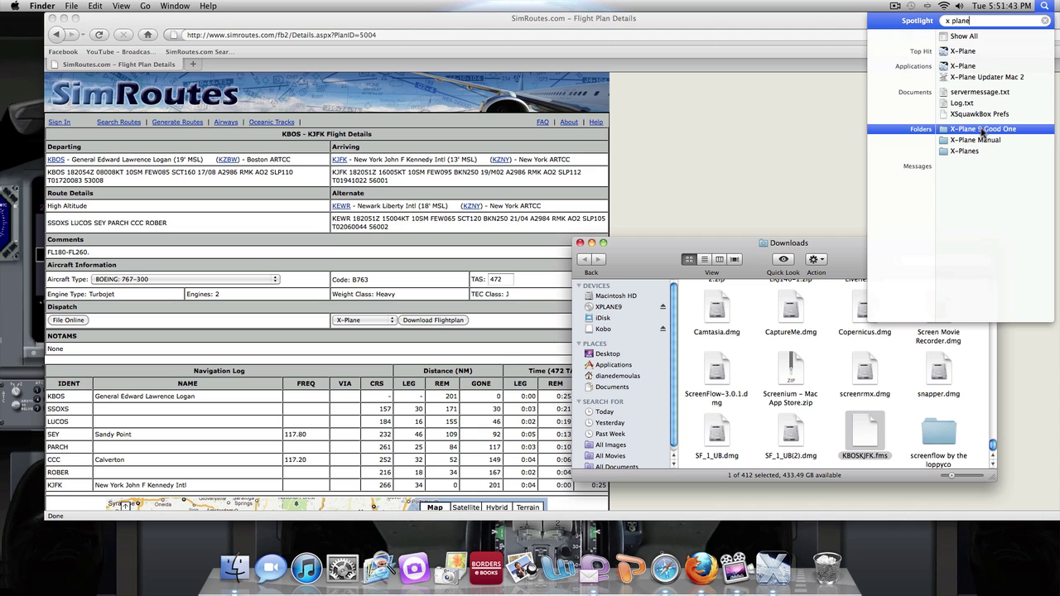
# Move KBOSKJFK.fms into X-Plane 9's Output/FMS plans folder, replacing the older copy
pyautogui.click(984, 130)
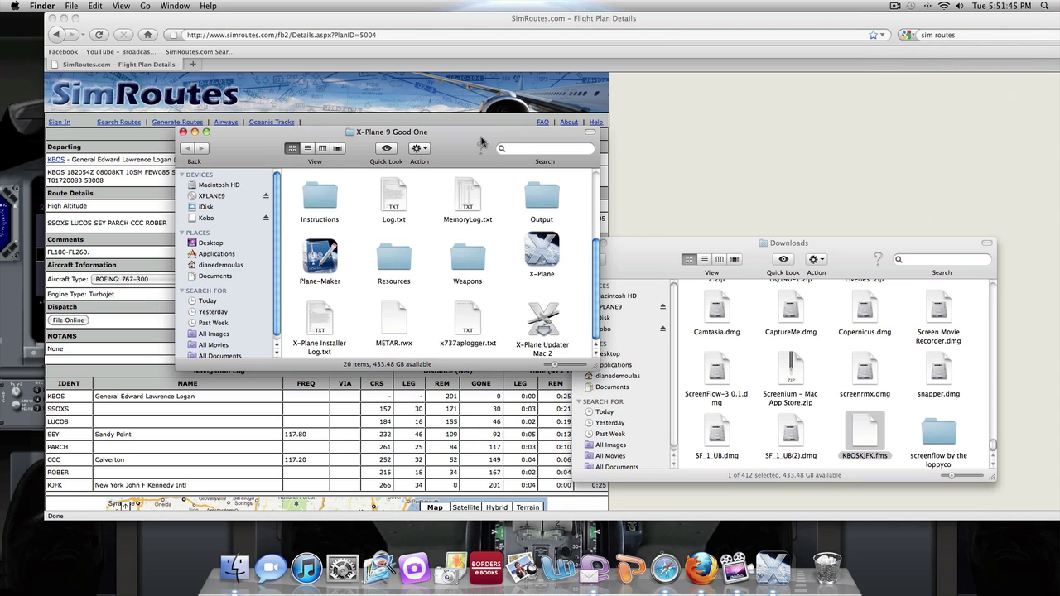
pyautogui.doubleClick(268, 278)
pyautogui.click(63, 152)
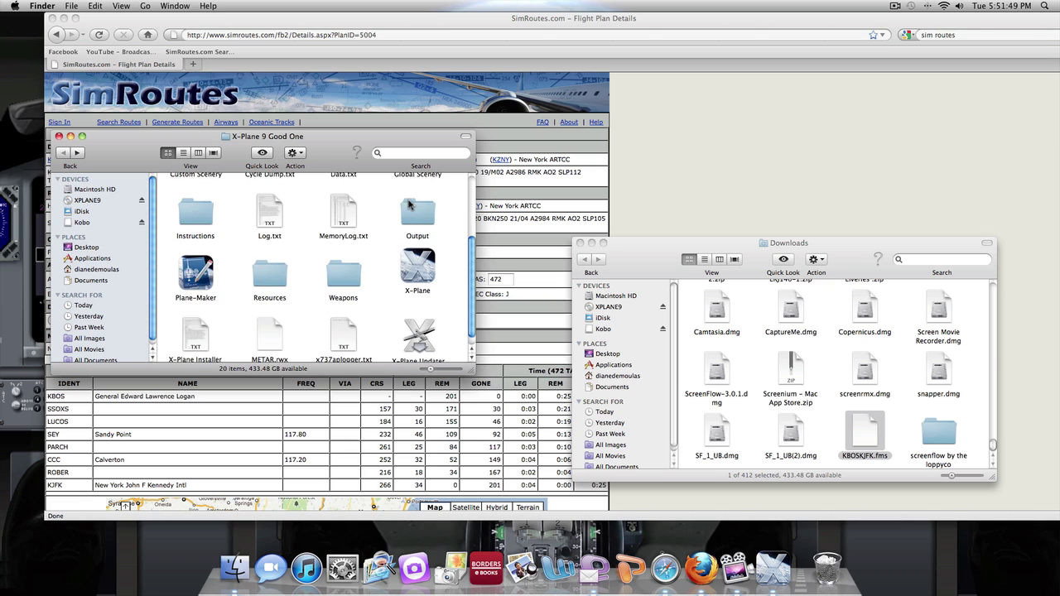
pyautogui.click(406, 210)
pyautogui.doubleClick(406, 211)
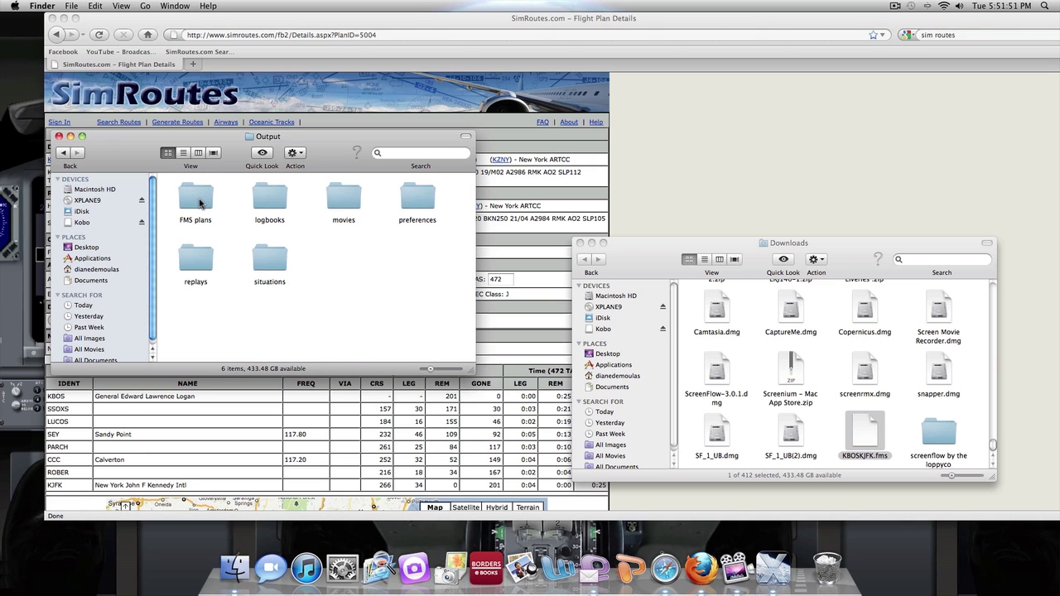
pyautogui.doubleClick(200, 204)
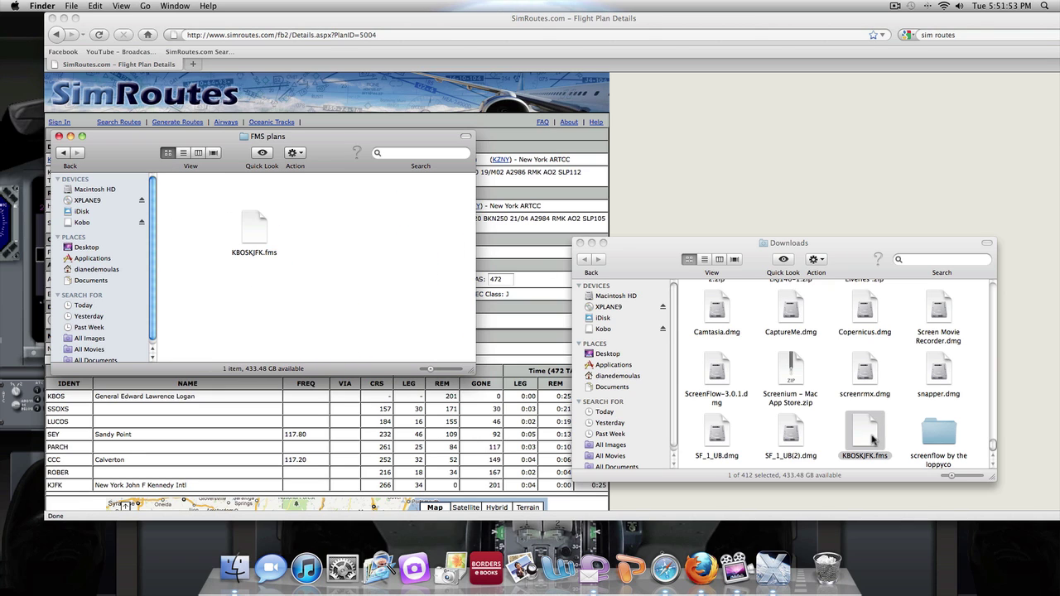
pyautogui.moveTo(870, 440); pyautogui.dragTo(351, 260)
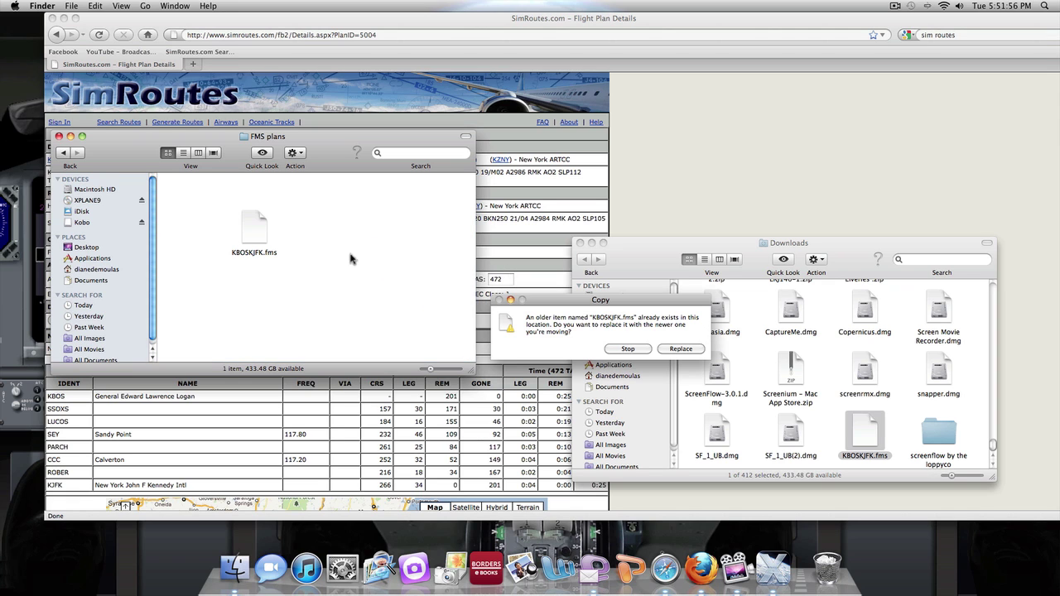
pyautogui.click(672, 349)
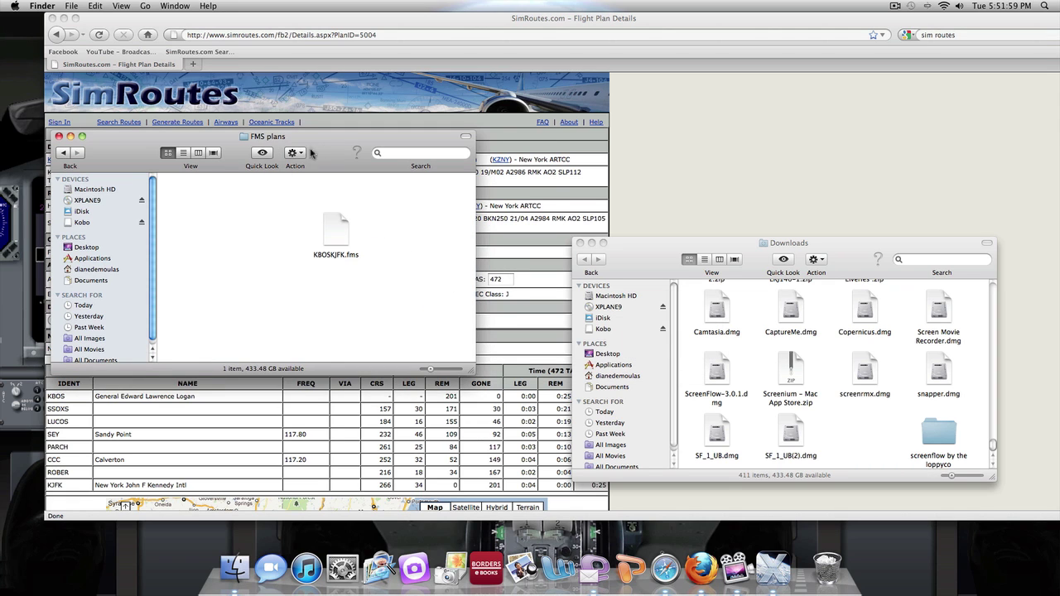
pyautogui.moveTo(117, 169); pyautogui.dragTo(189, 158)
# Close the FMS plans and Downloads windows and scroll through the SimRoutes flight details page
pyautogui.click(130, 125)
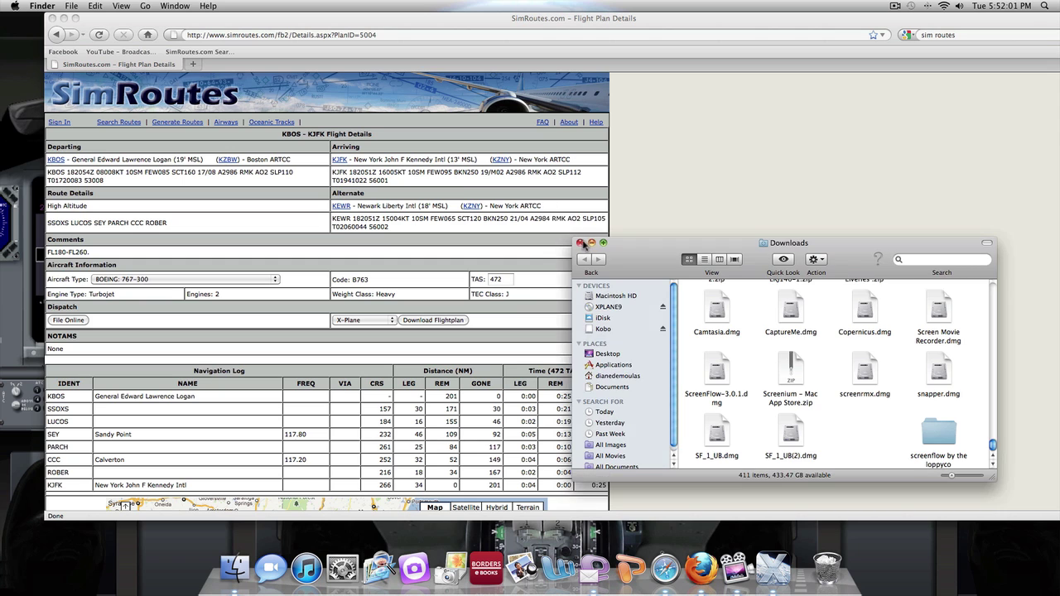
pyautogui.click(580, 243)
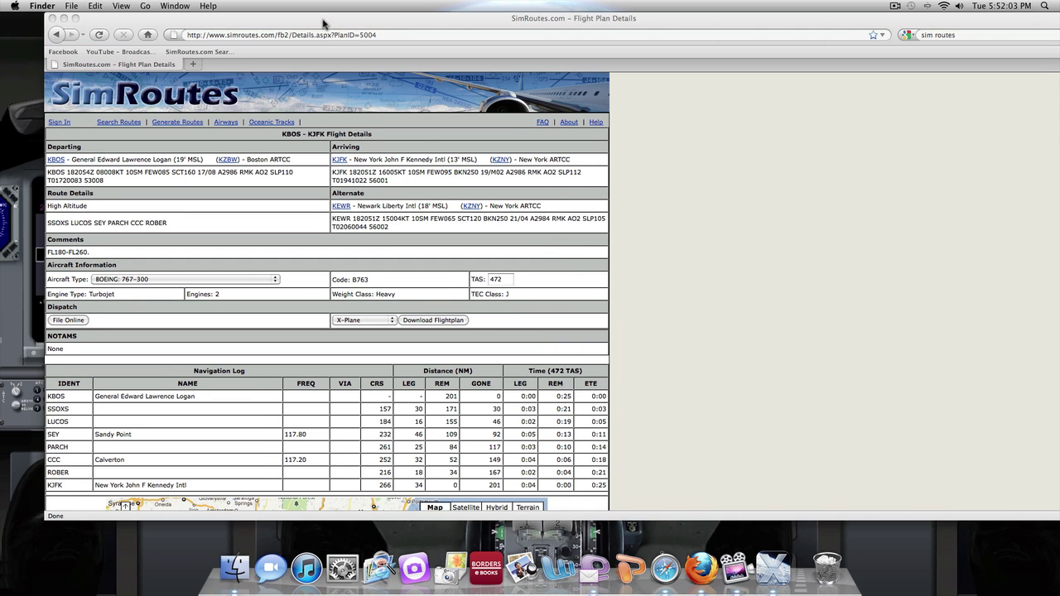
pyautogui.moveTo(326, 21); pyautogui.dragTo(290, 22)
pyautogui.scroll(-2, 323, 354)
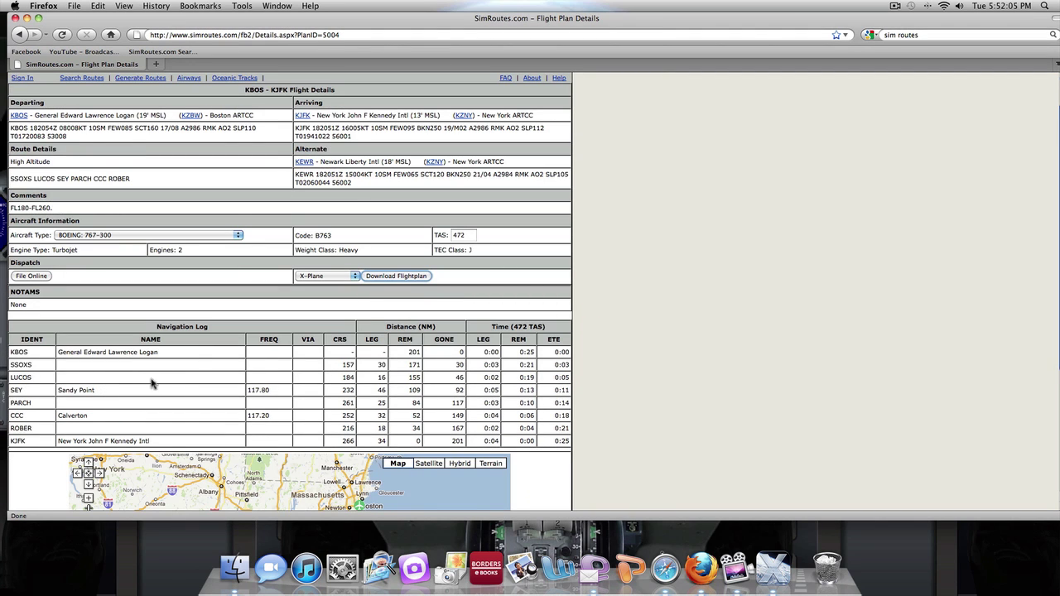
pyautogui.scroll(-2, 483, 352)
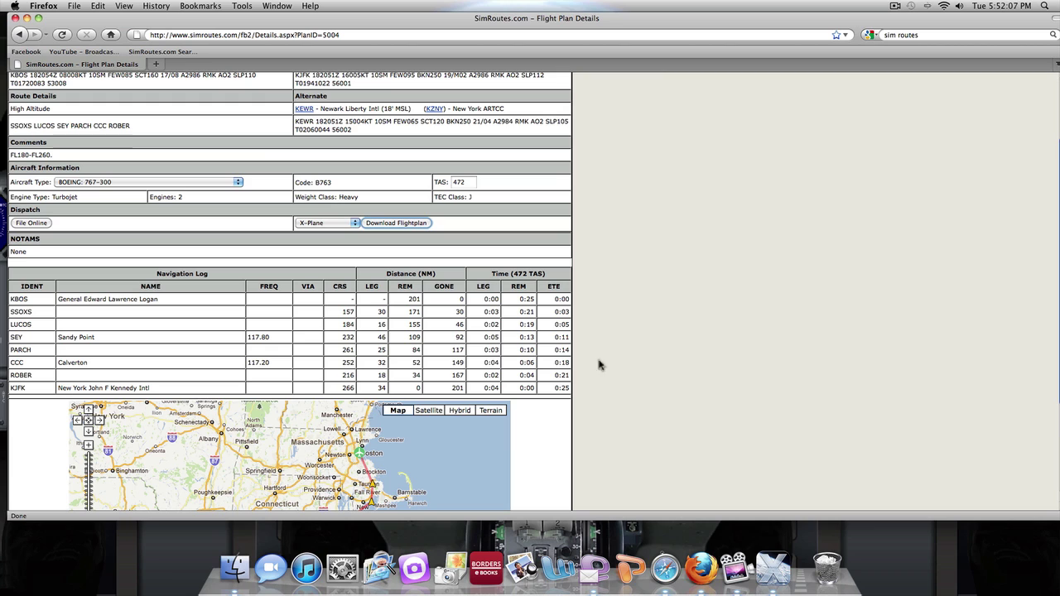
pyautogui.scroll(3, 616, 328)
pyautogui.scroll(3, 643, 324)
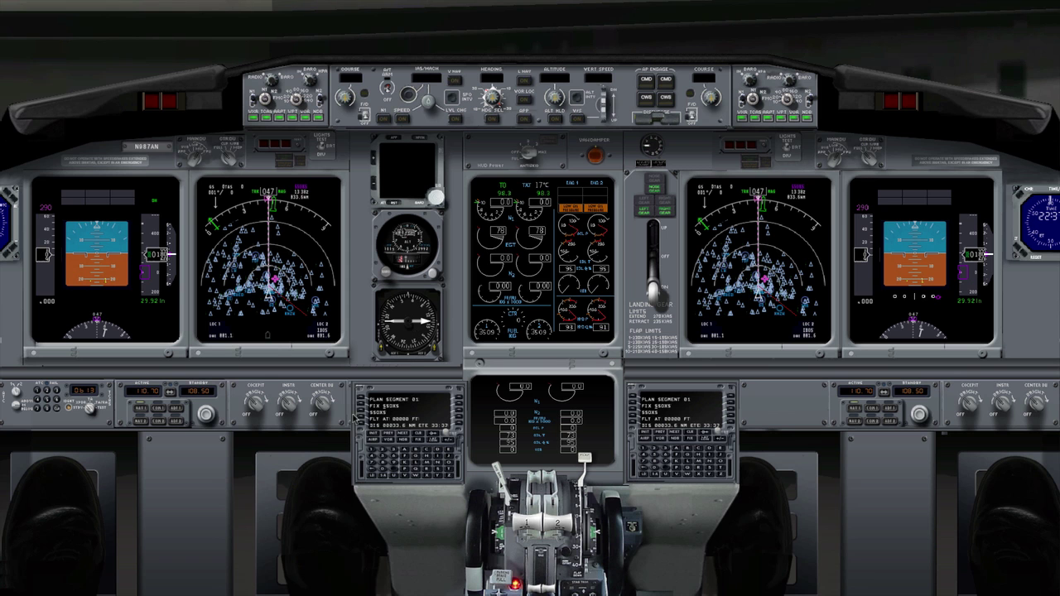
# Page the loaded KBOS–KJFK plan forward and back to SSOXS, and set the upper engine display to compact
pyautogui.click(401, 434)
pyautogui.click(390, 434)
pyautogui.click(225, 159)
pyautogui.click(194, 159)
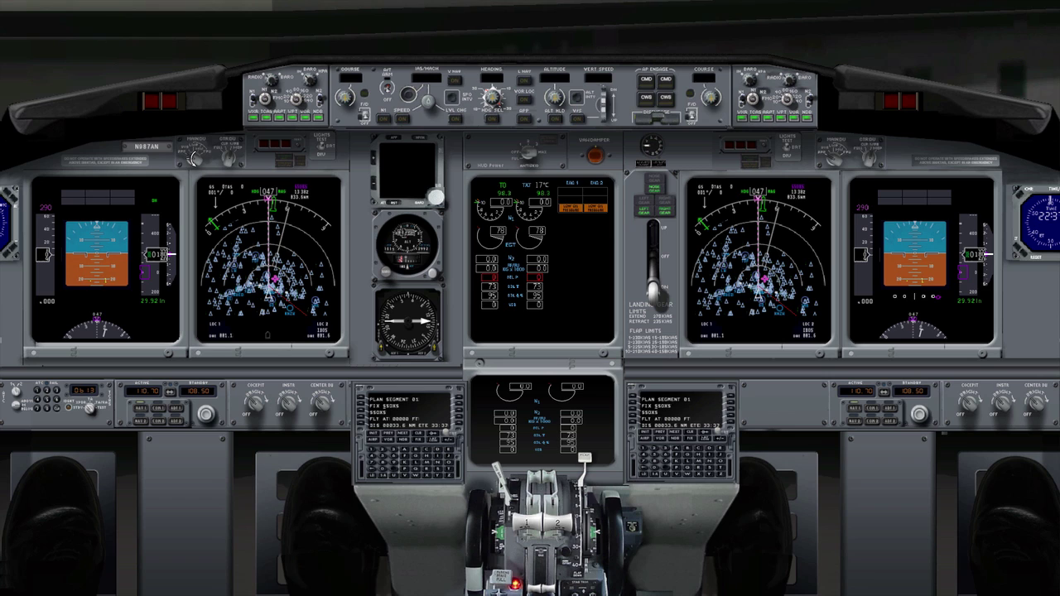